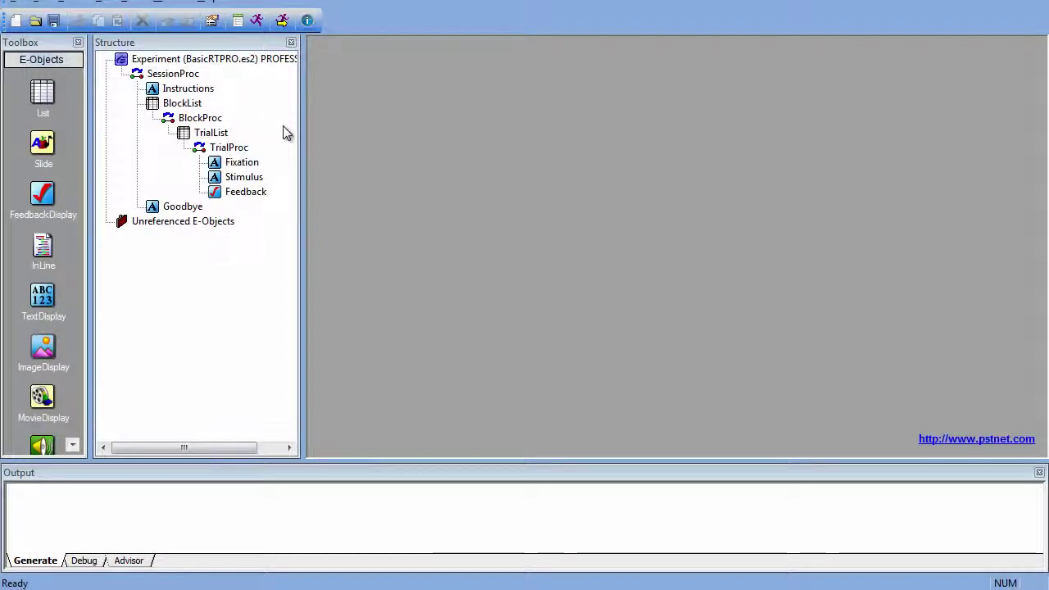
# Step: Widen the structure view to fit the full experiment name and snap the BasicRTPRO window to the right half of the desktop
pyautogui.moveTo(303, 122); pyautogui.dragTo(377, 124)
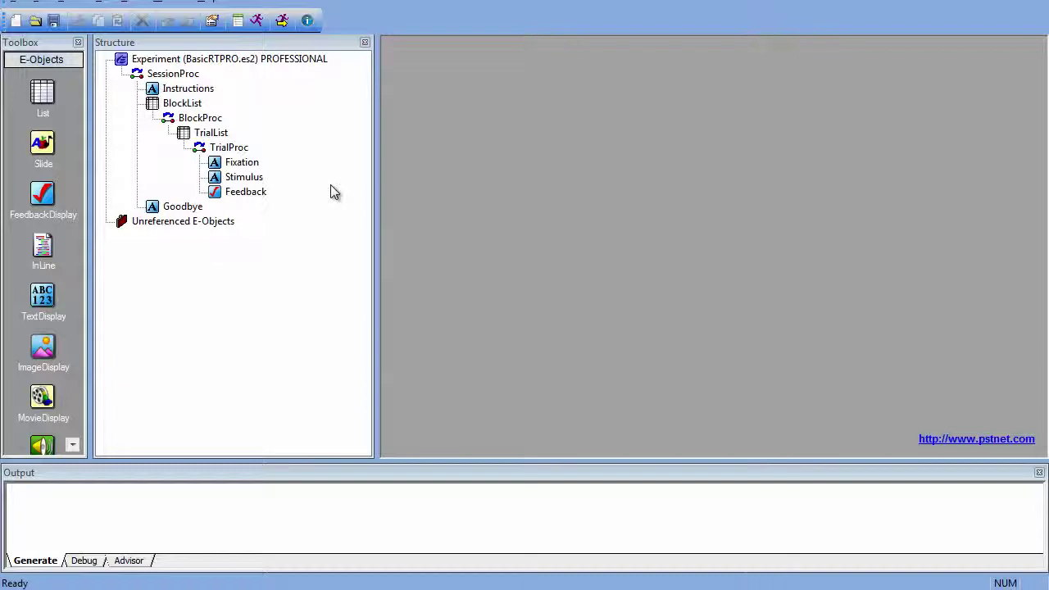
pyautogui.press('super+Right')
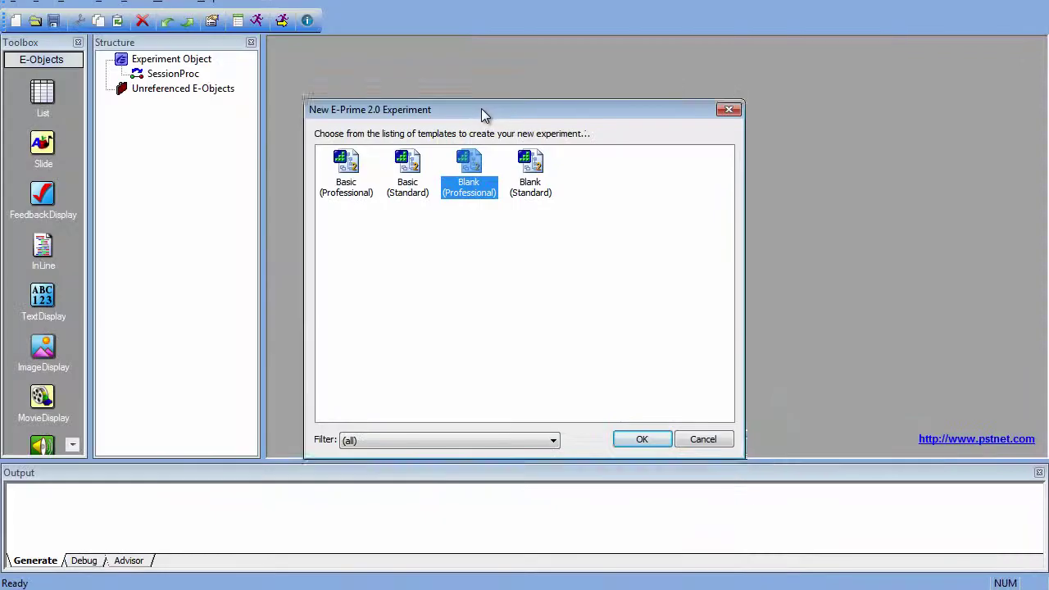
# Step: Create a new experiment from the Blank (Standard) template
pyautogui.moveTo(481, 110); pyautogui.dragTo(496, 138)
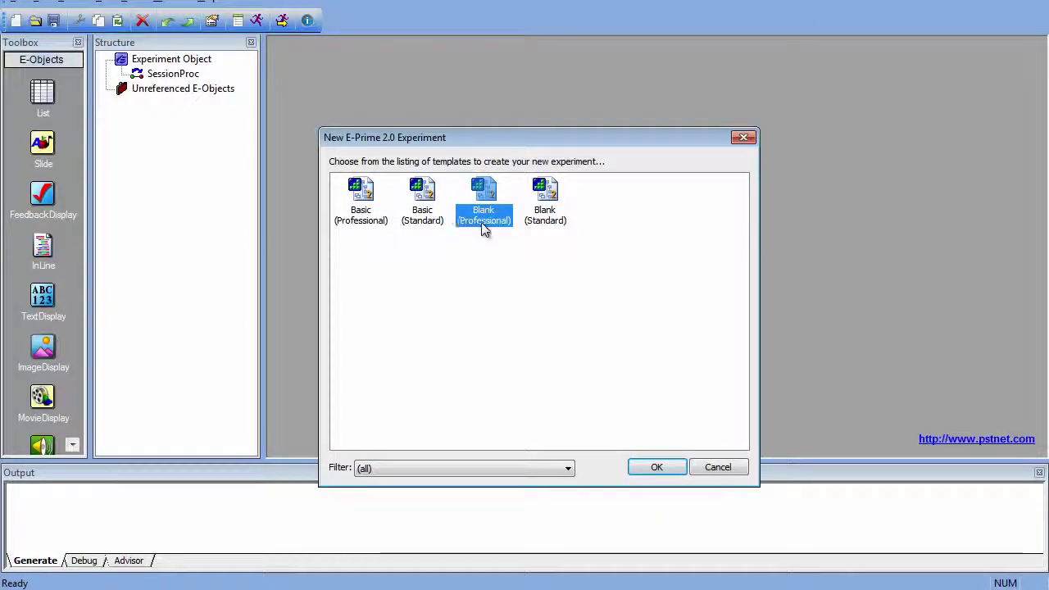
pyautogui.click(560, 226)
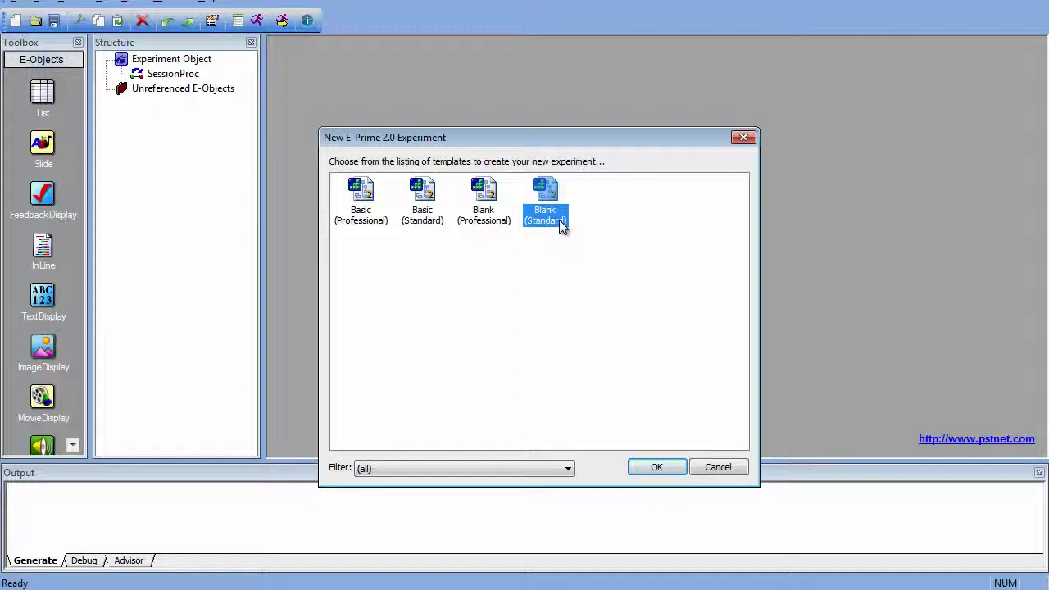
pyautogui.click(656, 468)
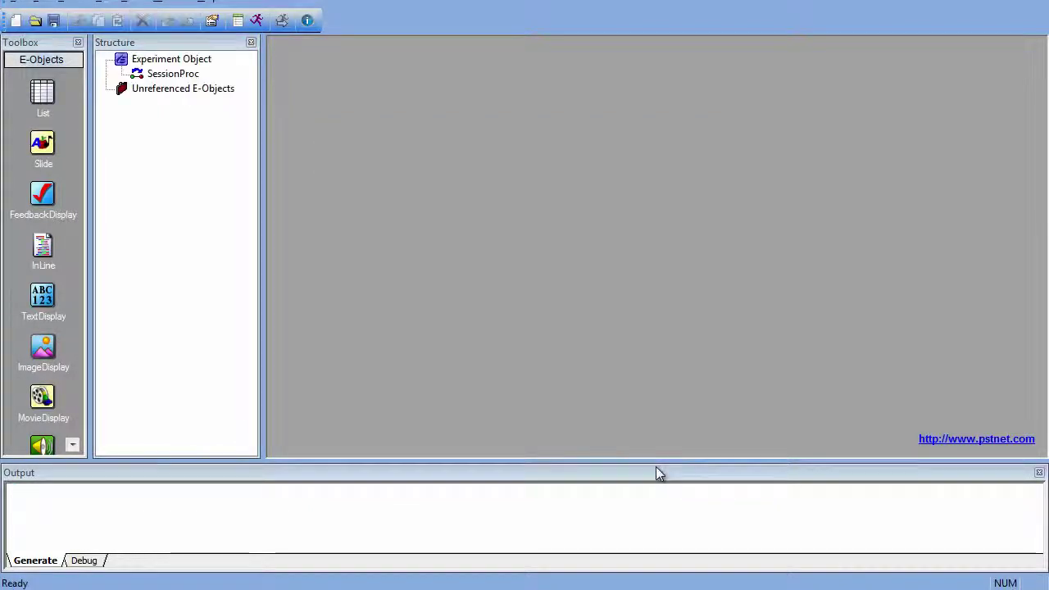
# Step: Save the new experiment as BasicRTStd.es2 in My Experiments as an E-Studio 2.0 Standard file, and widen its structure view
pyautogui.click(16, 3)
pyautogui.click(70, 63)
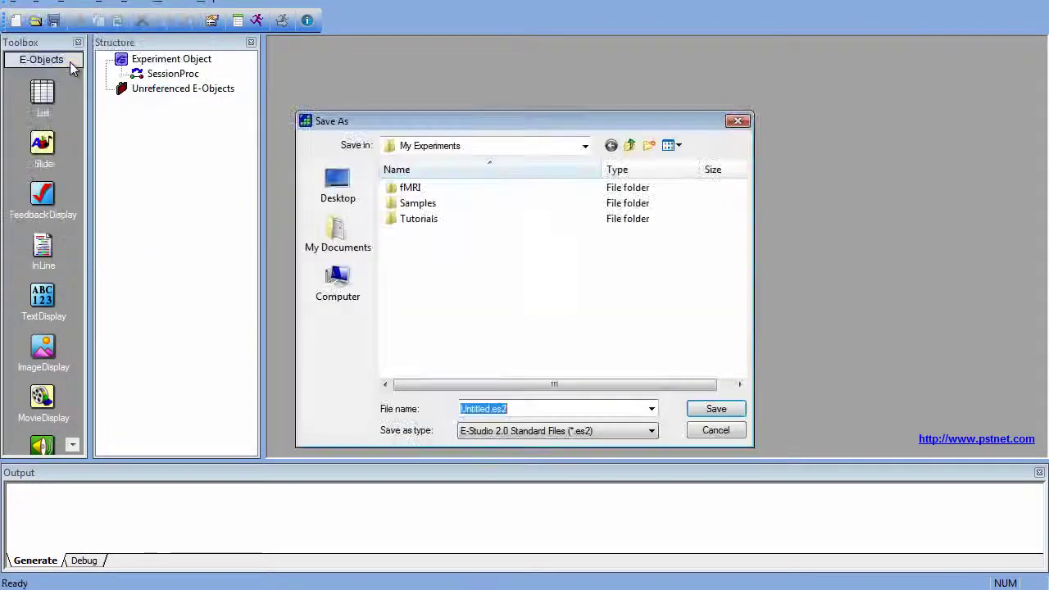
pyautogui.click(485, 408)
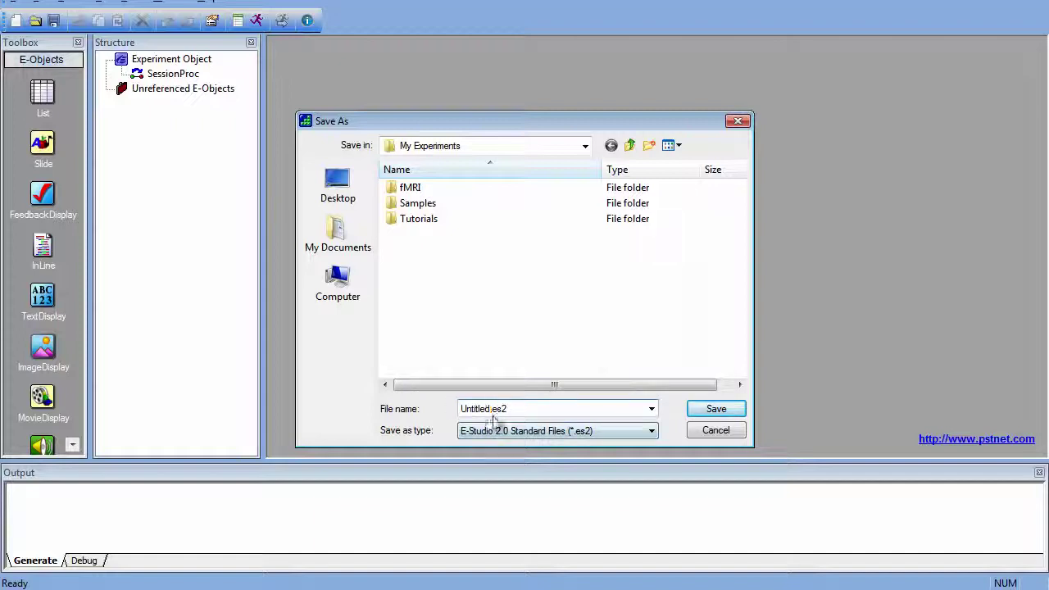
pyautogui.press('BackSpace')
pyautogui.press('BackSpace')
pyautogui.press('BackSpace')
pyautogui.press('BackSpace')
pyautogui.press('BackSpace')
pyautogui.press('BackSpace')
pyautogui.press('BackSpace')
pyautogui.press('BackSpace')
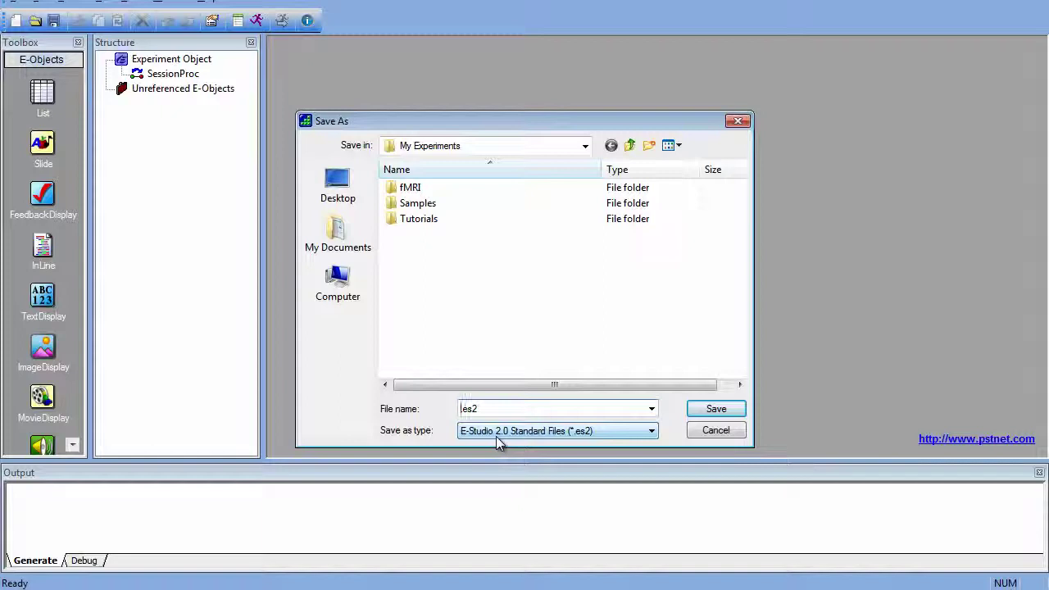
pyautogui.write('BasicRTStd')
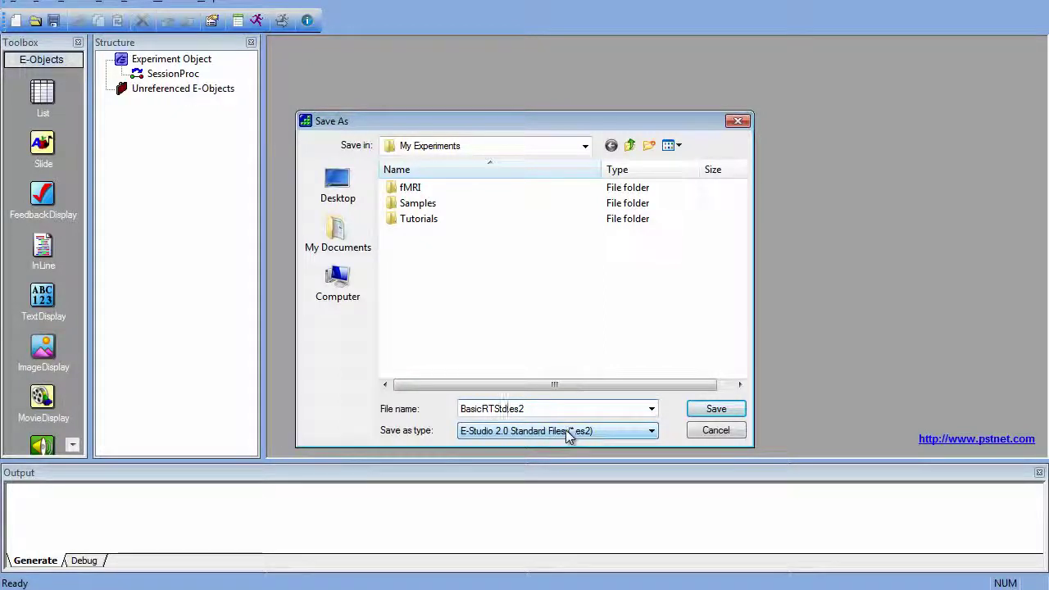
pyautogui.click(615, 432)
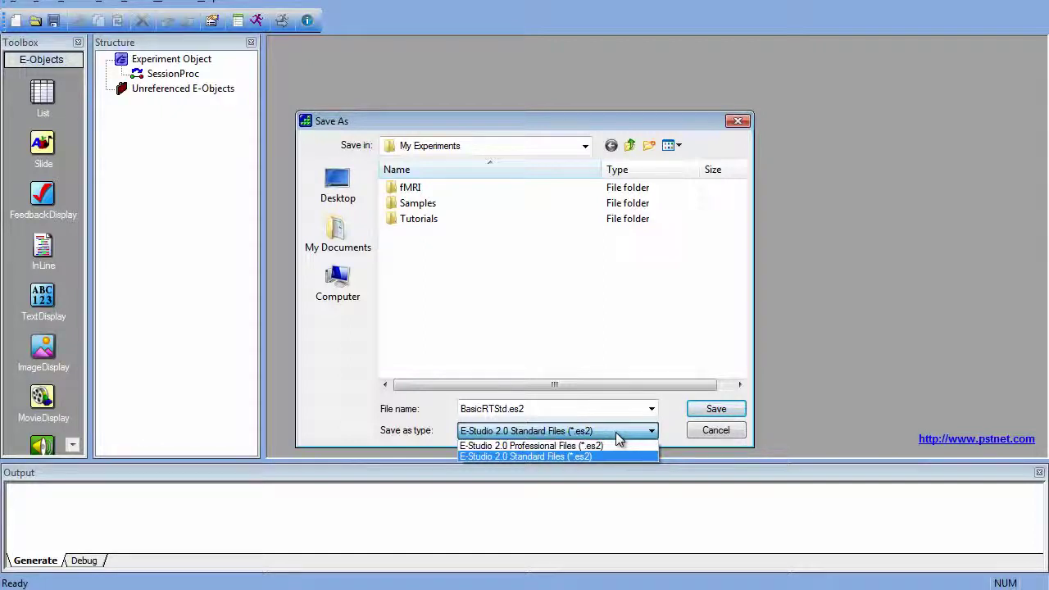
pyautogui.click(615, 432)
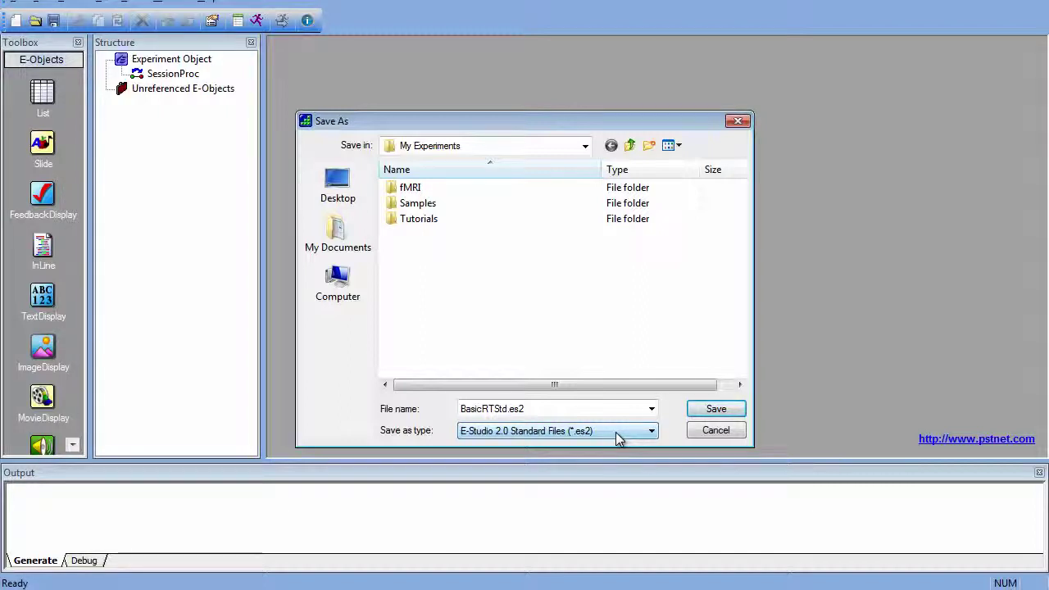
pyautogui.click(716, 408)
pyautogui.moveTo(259, 94); pyautogui.dragTo(354, 93)
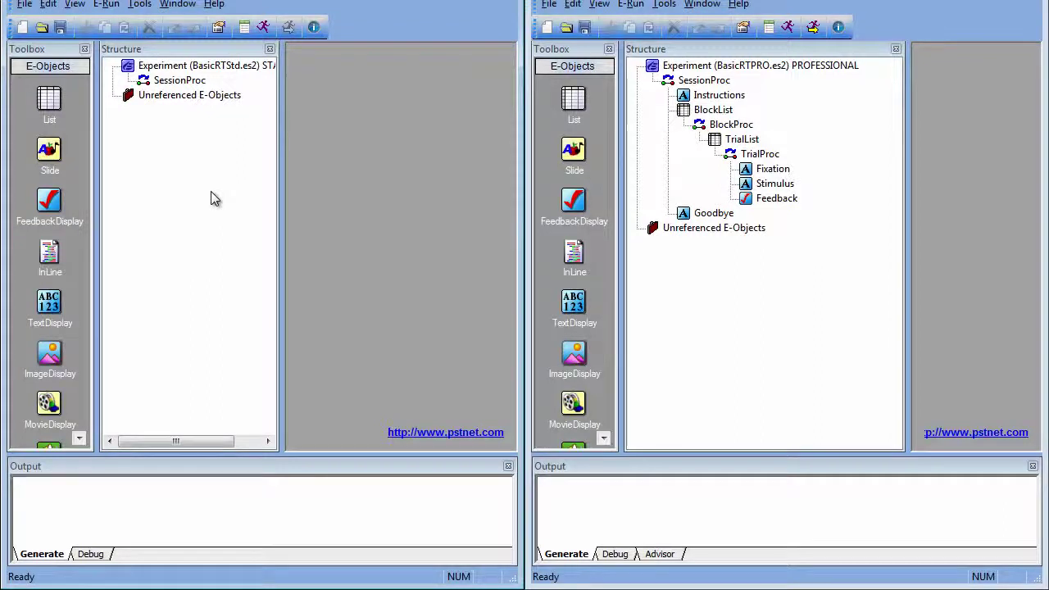
# Step: Copy the Goodbye object from the BasicRTPRO experiment and paste it into SessionProc of BasicRTStd
pyautogui.rightClick(709, 214)
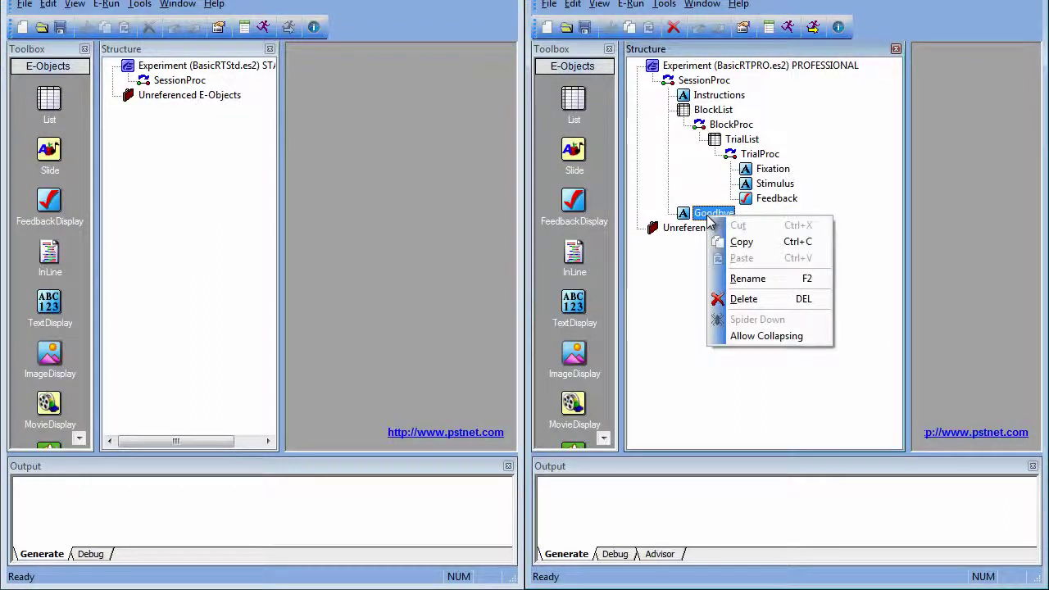
pyautogui.click(749, 243)
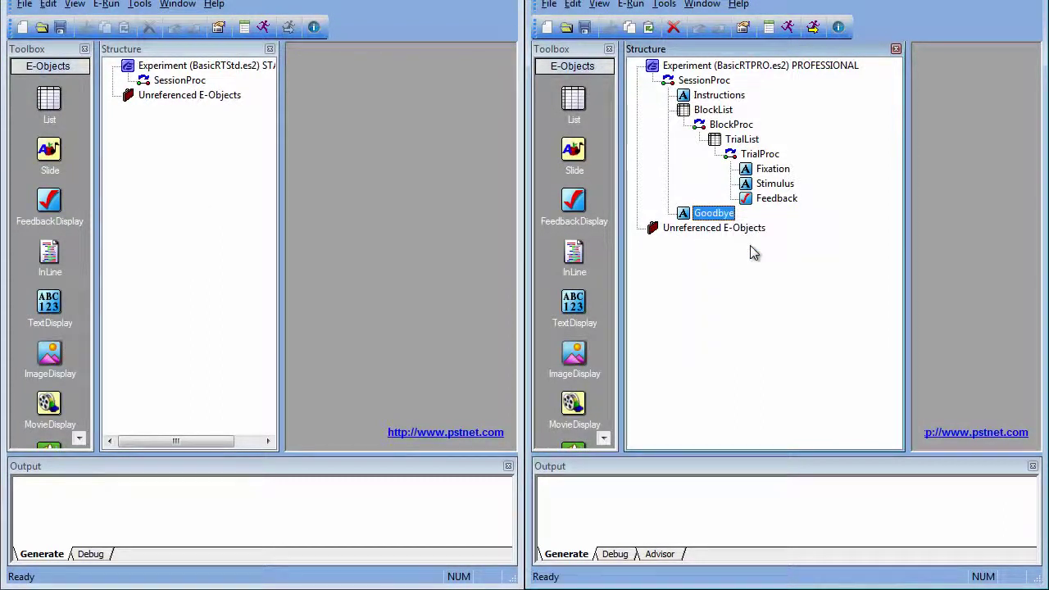
pyautogui.doubleClick(168, 81)
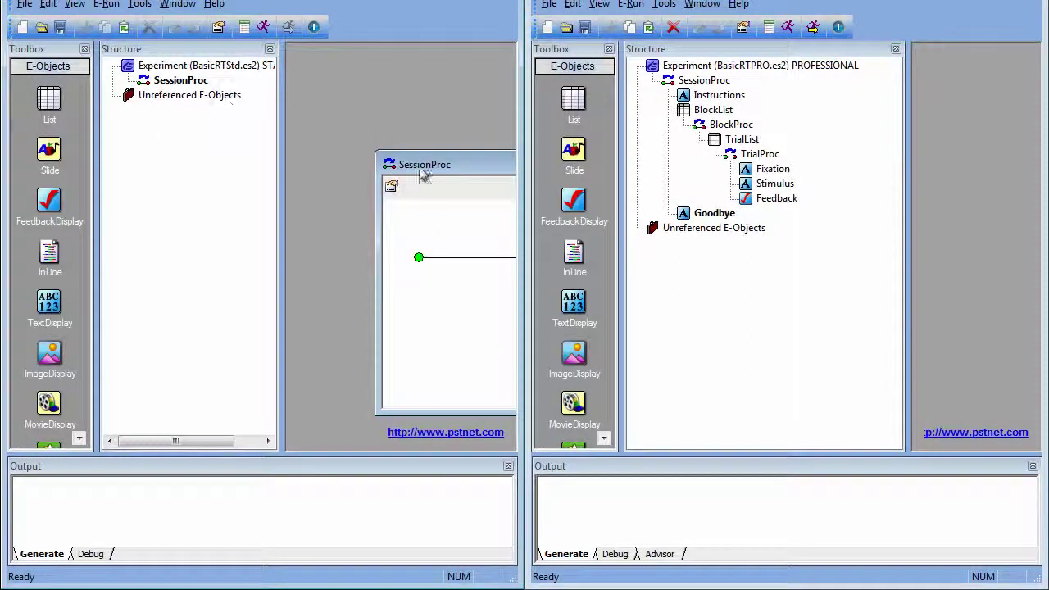
pyautogui.moveTo(422, 163); pyautogui.dragTo(339, 126)
pyautogui.rightClick(389, 243)
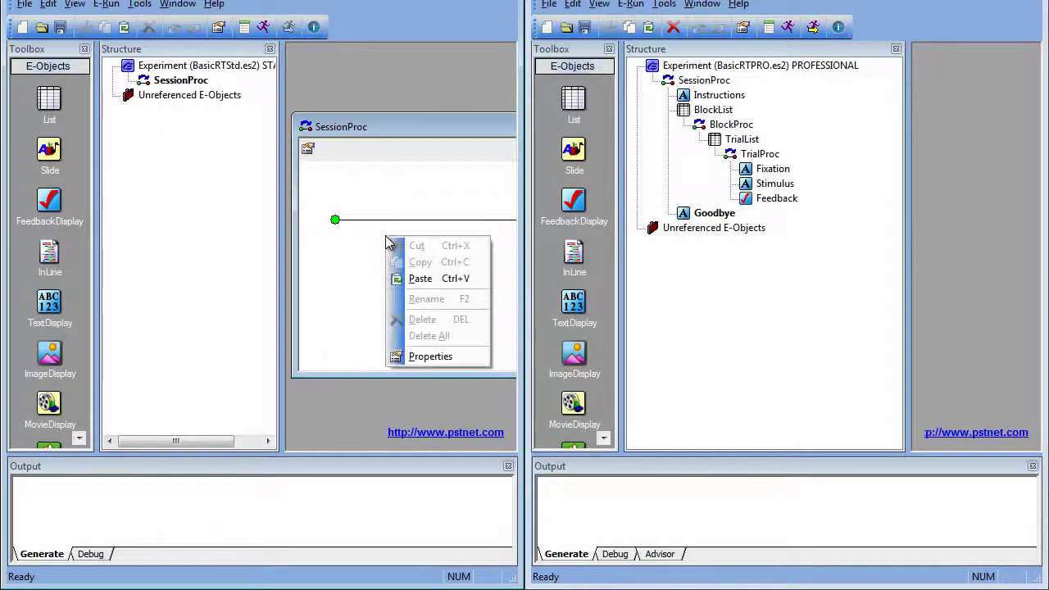
pyautogui.click(420, 277)
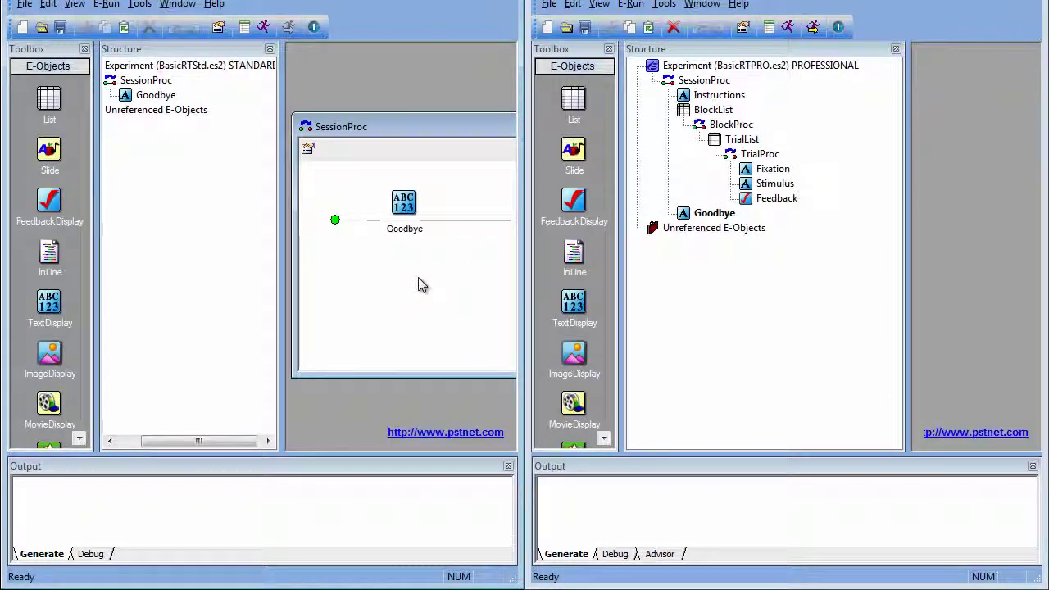
# Step: Copy BlockList with its nested objects from BasicRTPRO and paste it before Goodbye in the SessionProc of BasicRTStd
pyautogui.click(691, 111)
pyautogui.rightClick(689, 111)
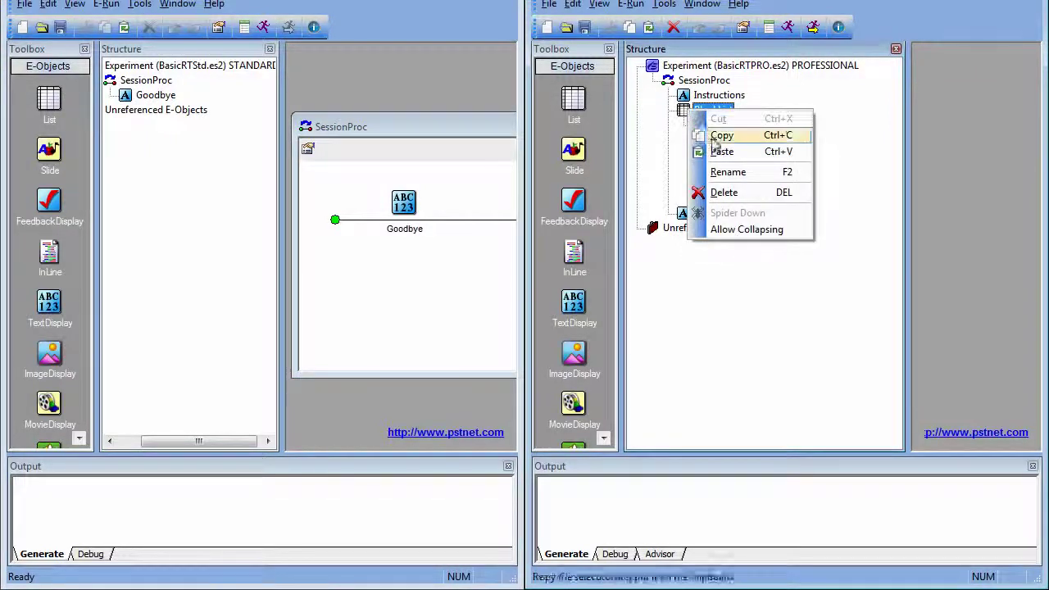
pyautogui.click(722, 136)
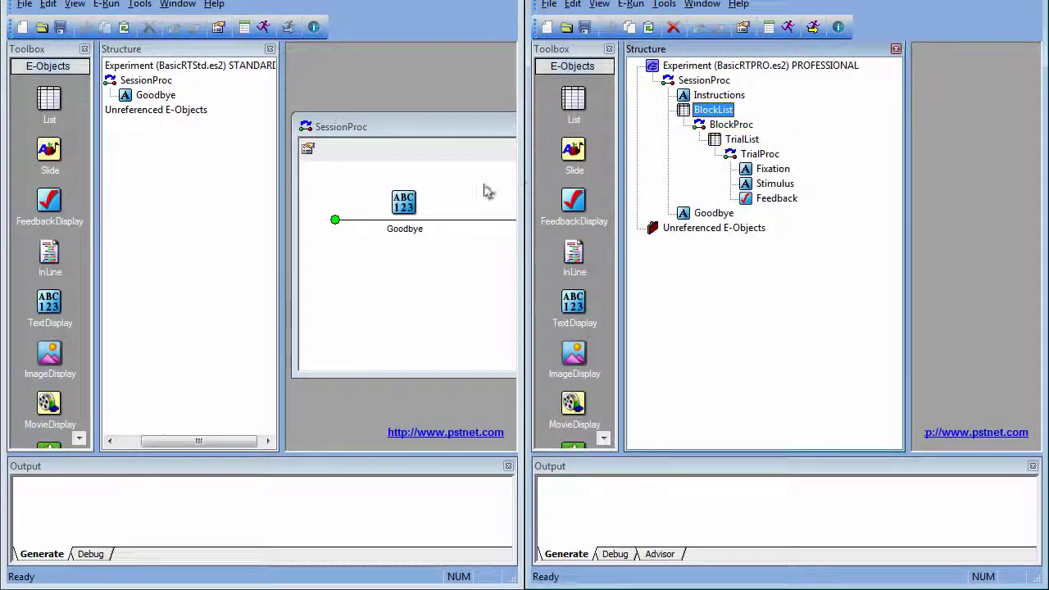
pyautogui.click(390, 234)
pyautogui.rightClick(374, 235)
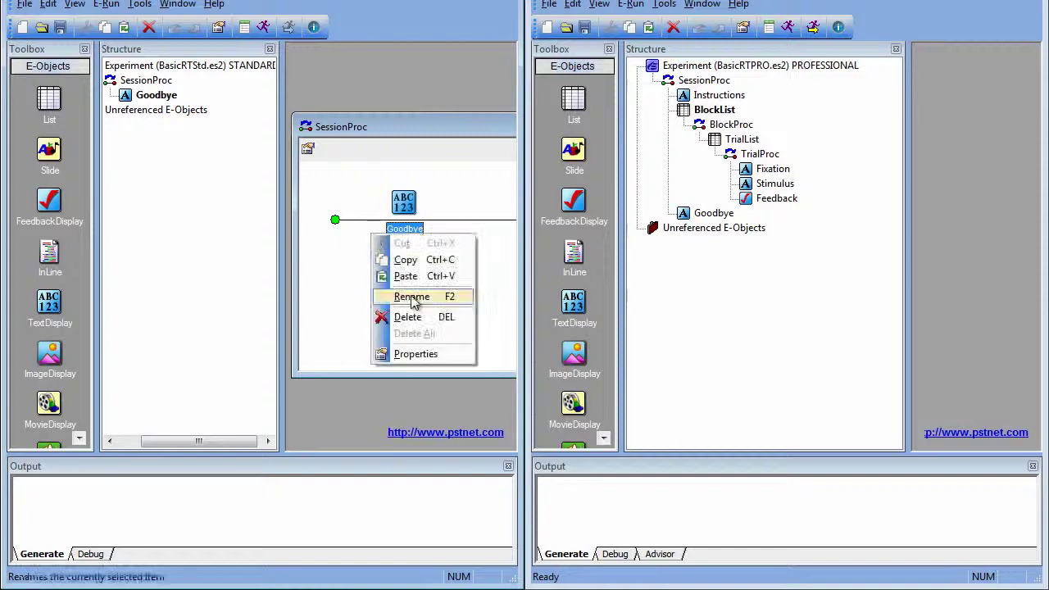
pyautogui.click(405, 276)
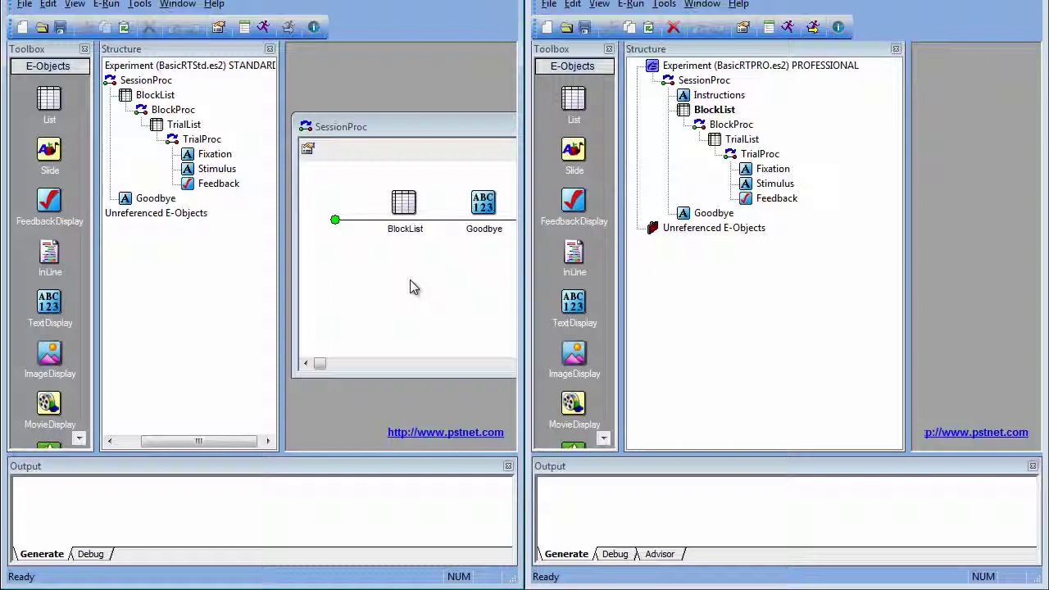
# Step: Copy the Instructions object from BasicRTPRO and paste it at the start of SessionProc in BasicRTStd
pyautogui.click(696, 95)
pyautogui.rightClick(696, 95)
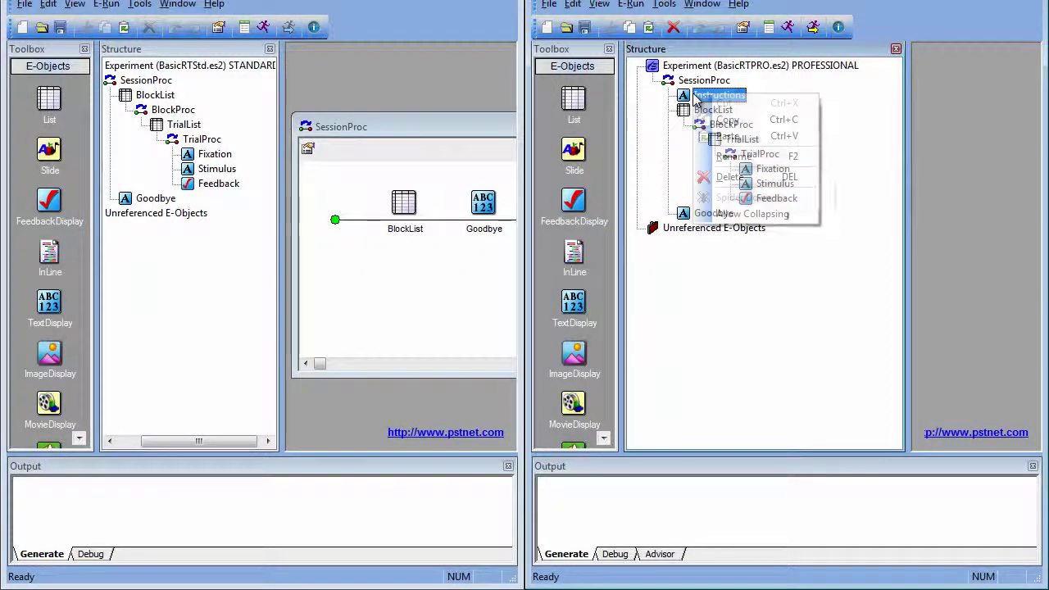
pyautogui.click(727, 119)
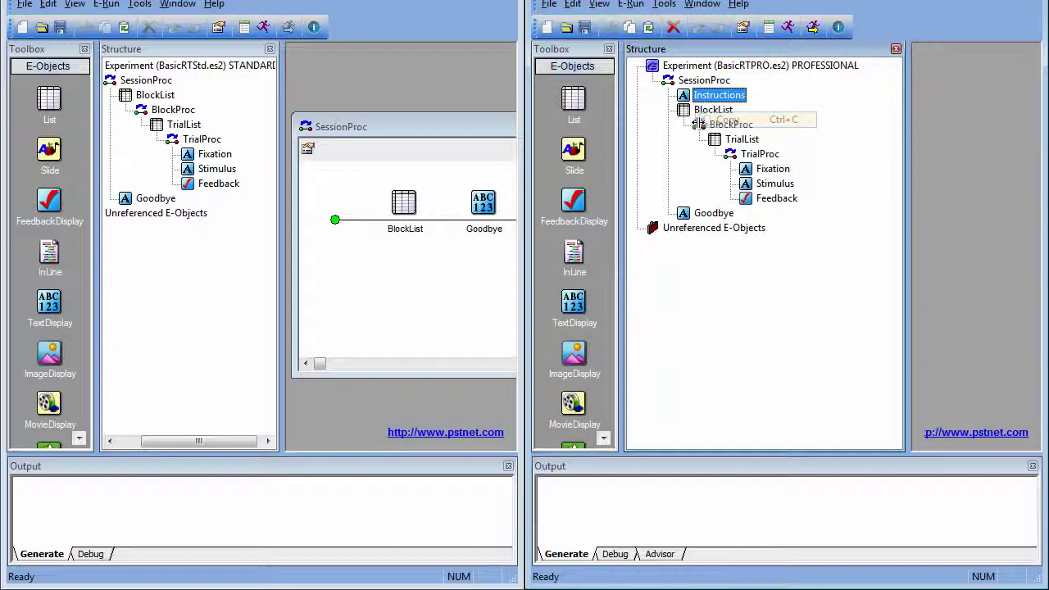
pyautogui.rightClick(389, 255)
pyautogui.click(420, 290)
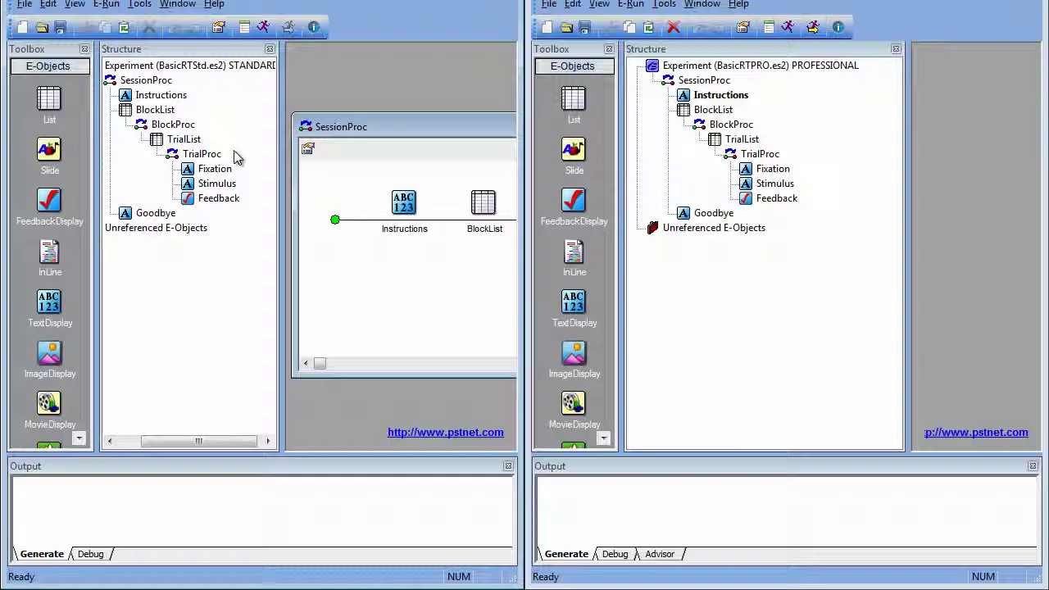
# Step: Place the experiment object properties of both experiments side by side and set the author of BasicRTStd to PST
pyautogui.click(718, 74)
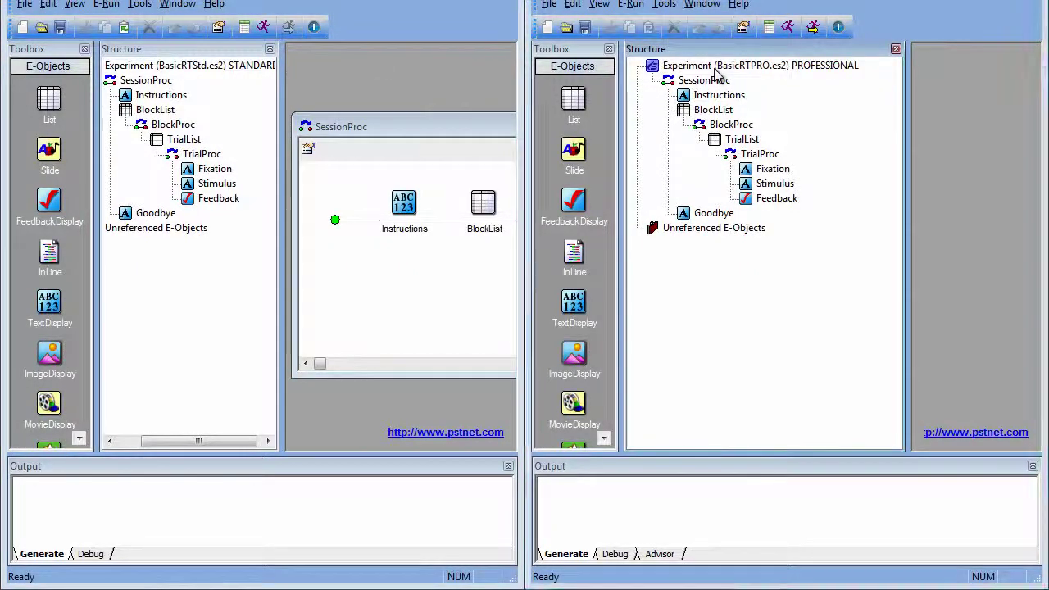
pyautogui.doubleClick(718, 74)
pyautogui.moveTo(319, 60); pyautogui.dragTo(577, 49)
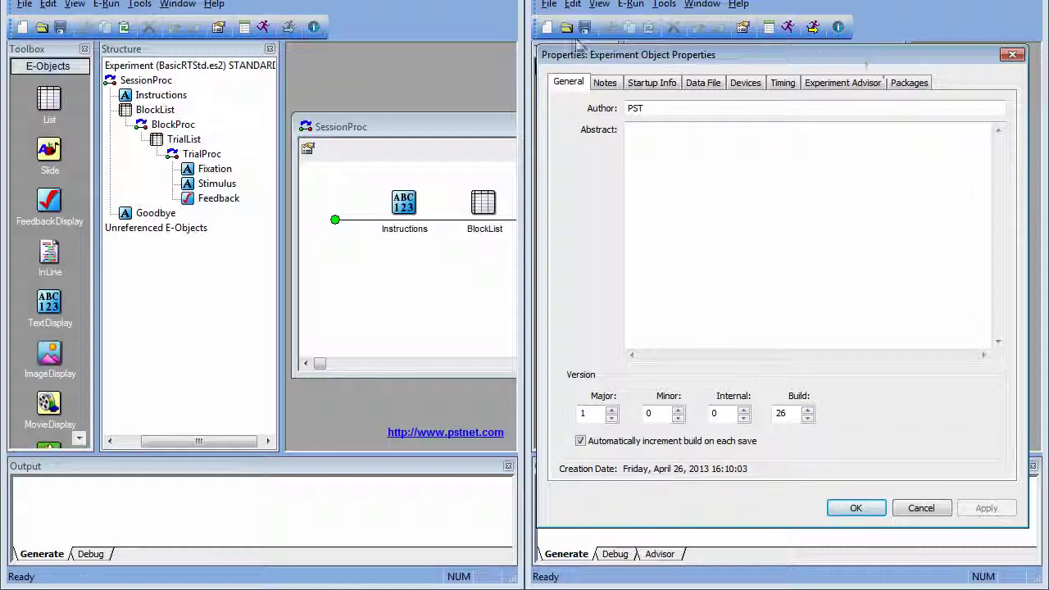
pyautogui.doubleClick(211, 66)
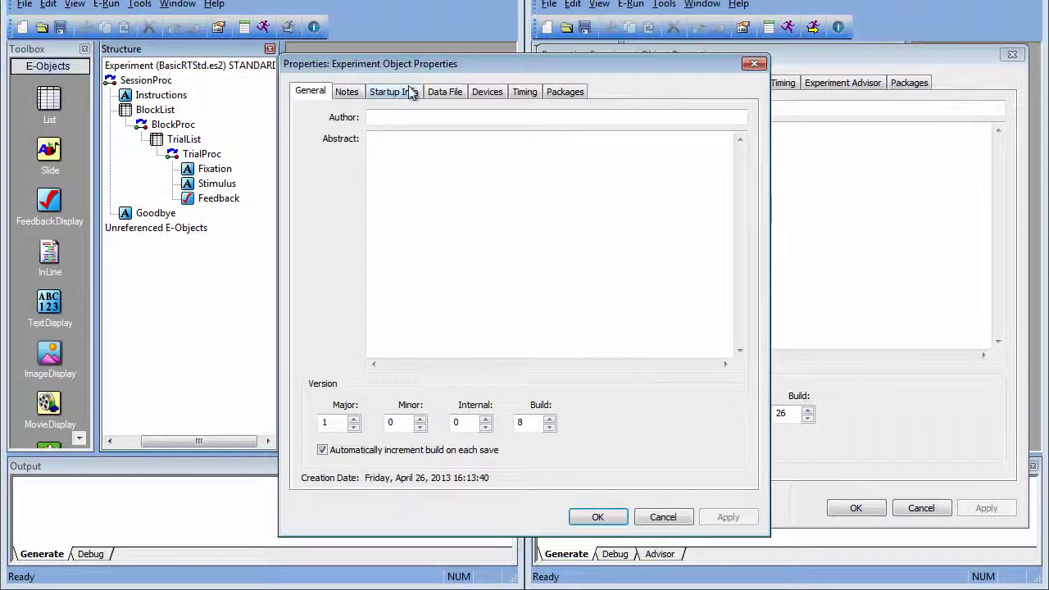
pyautogui.moveTo(408, 72); pyautogui.dragTo(152, 69)
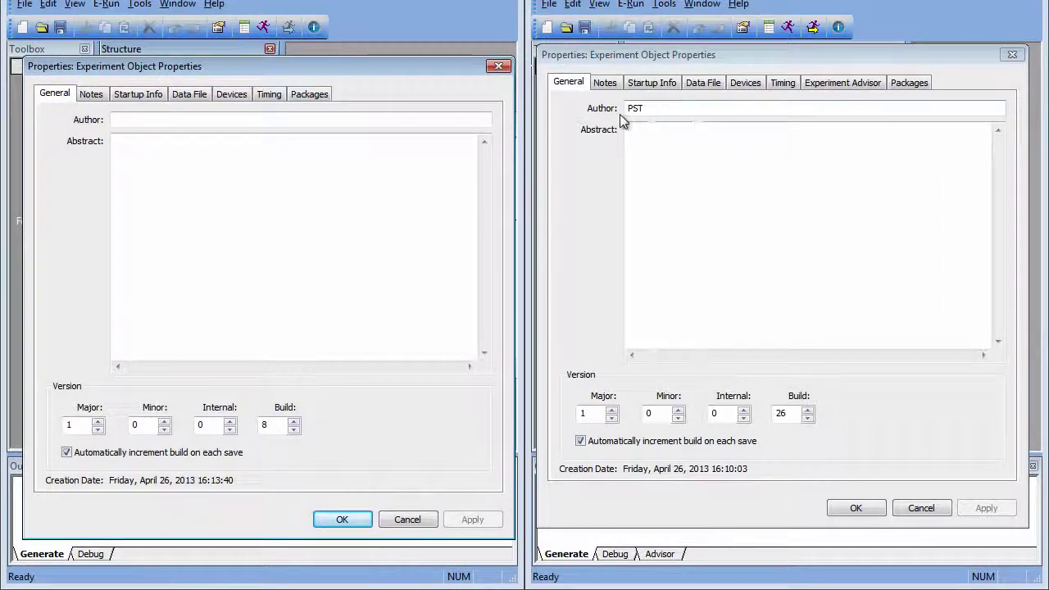
pyautogui.click(299, 122)
pyautogui.write('PST')
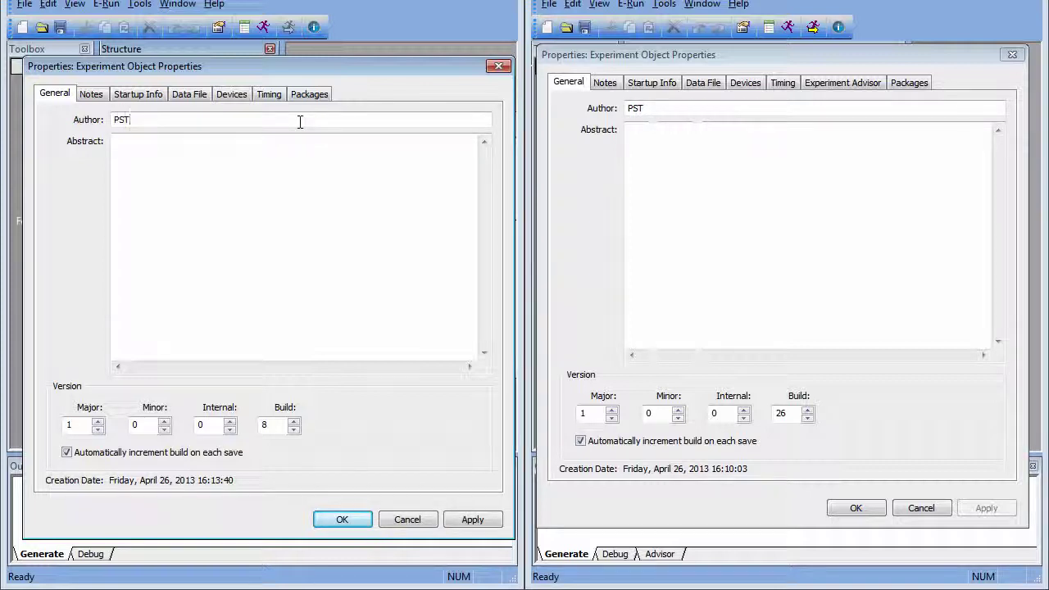
# Step: Compare the startup info and device settings of both experiments, and accept both properties dialogs
pyautogui.click(615, 86)
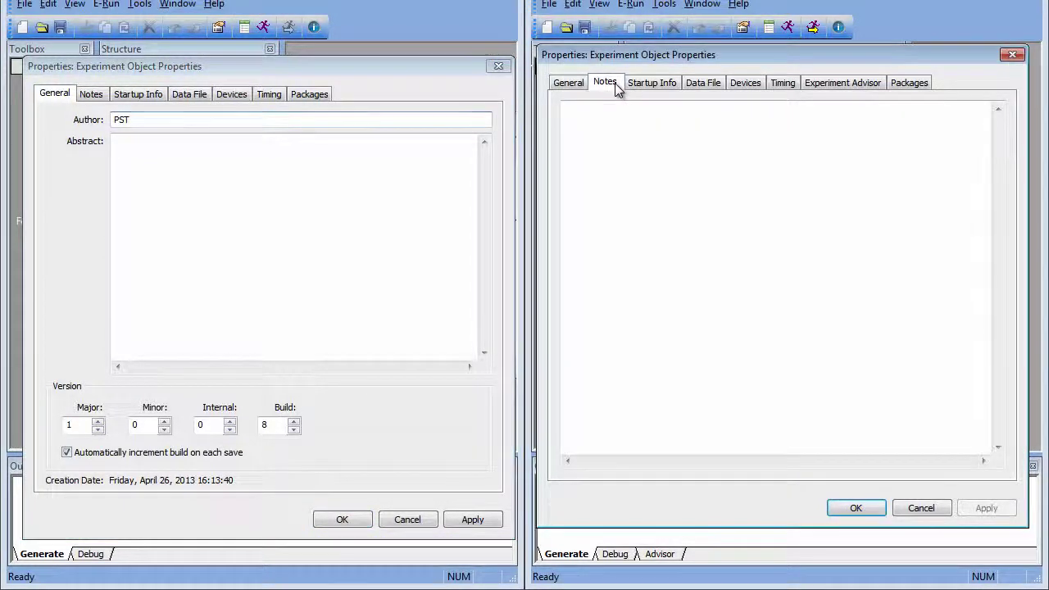
pyautogui.click(660, 86)
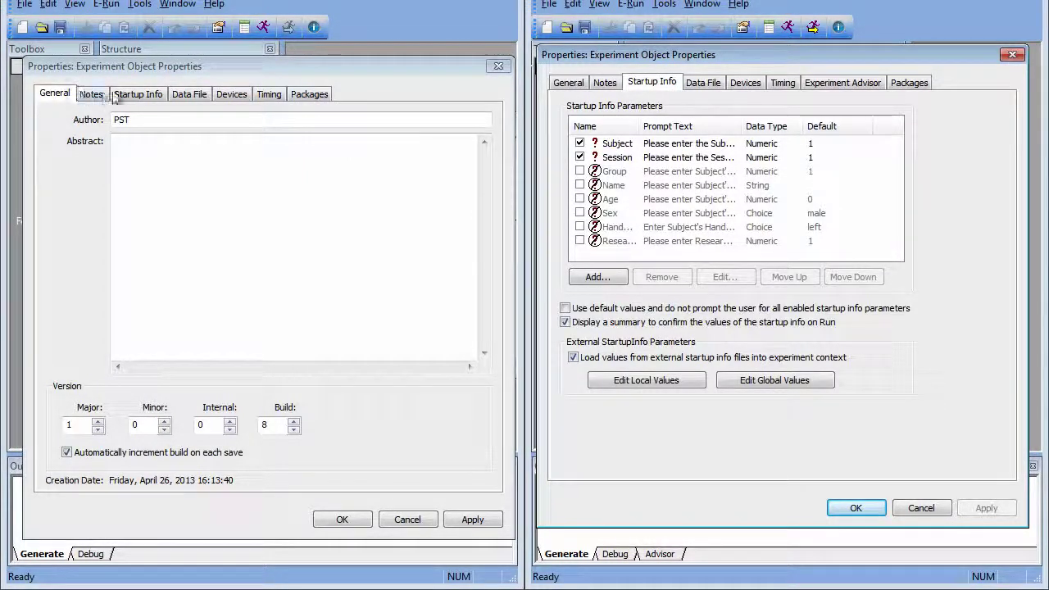
pyautogui.click(149, 95)
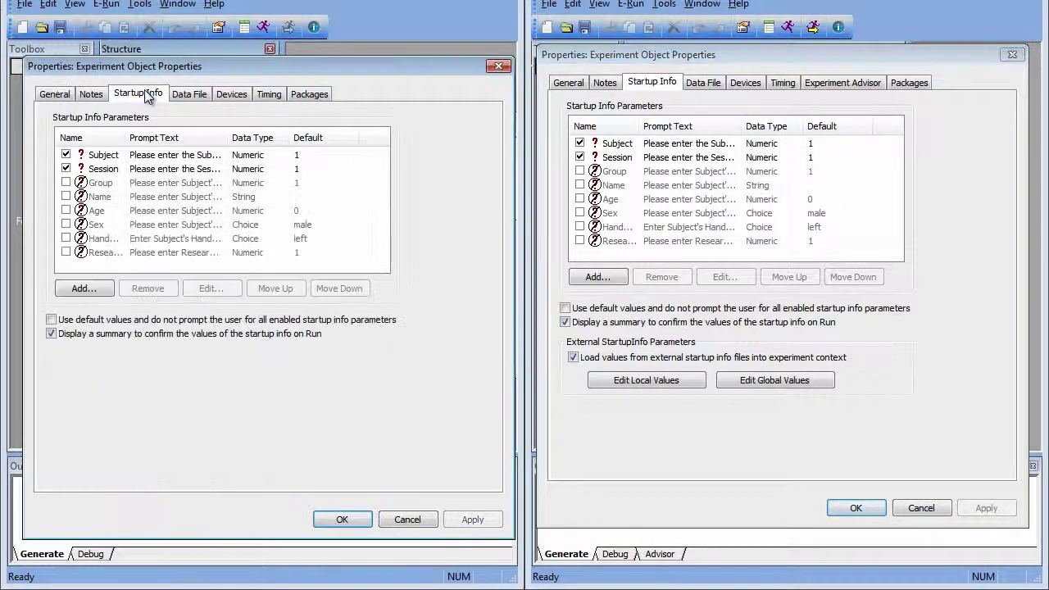
pyautogui.click(232, 94)
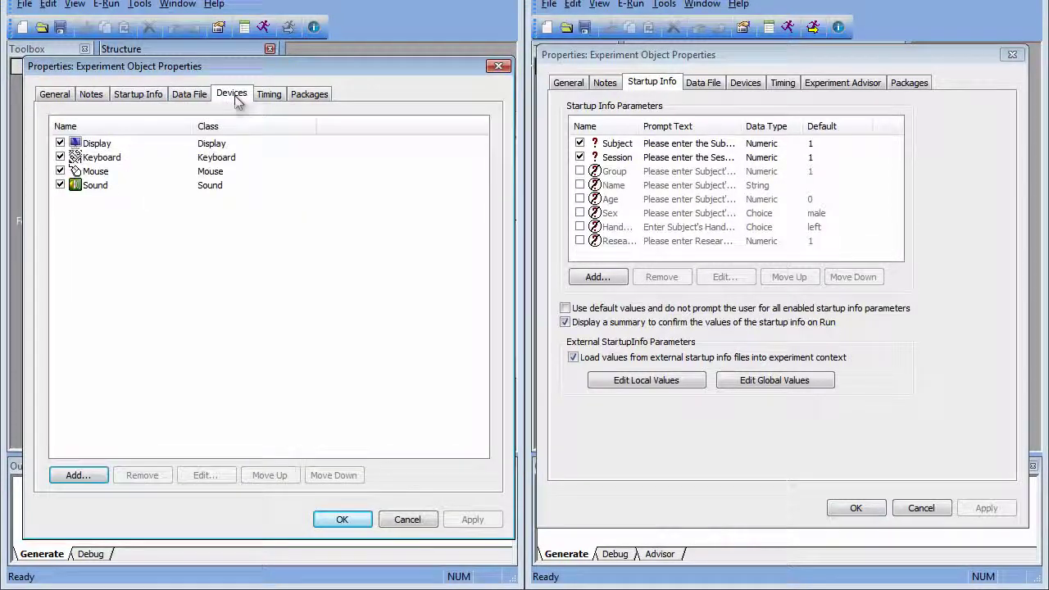
pyautogui.click(747, 82)
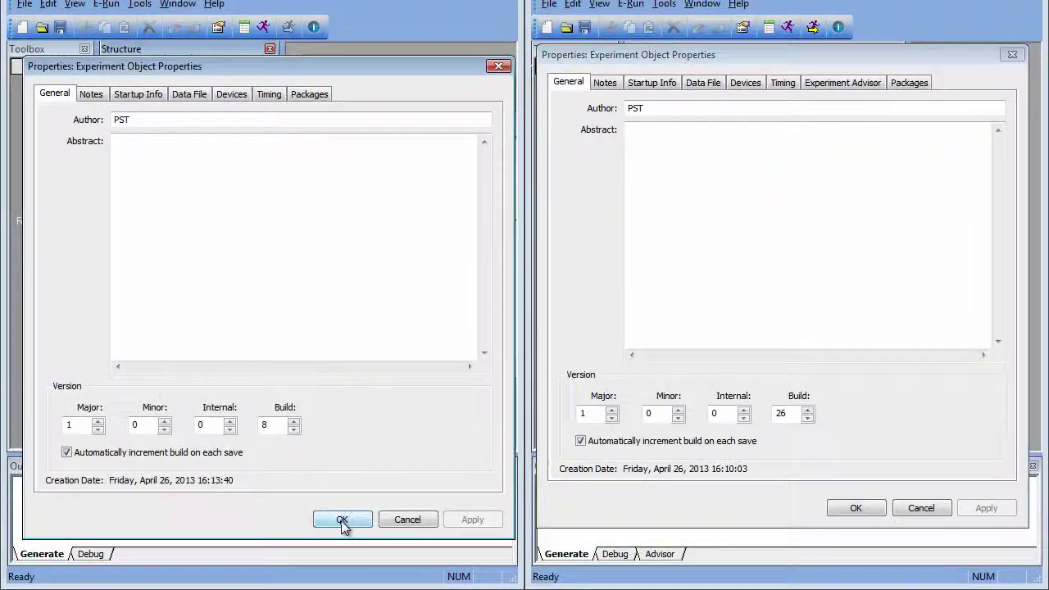
pyautogui.click(343, 519)
pyautogui.click(874, 510)
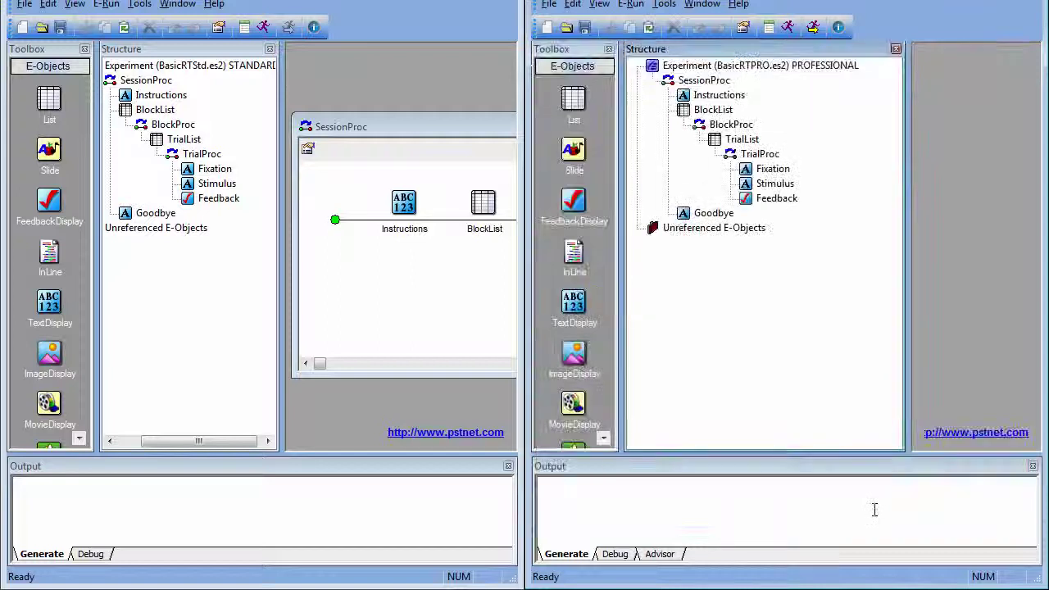
# Step: Open the script of the BasicRTPRO experiment, enlarge its window and display the user script
pyautogui.click(599, 5)
pyautogui.click(635, 153)
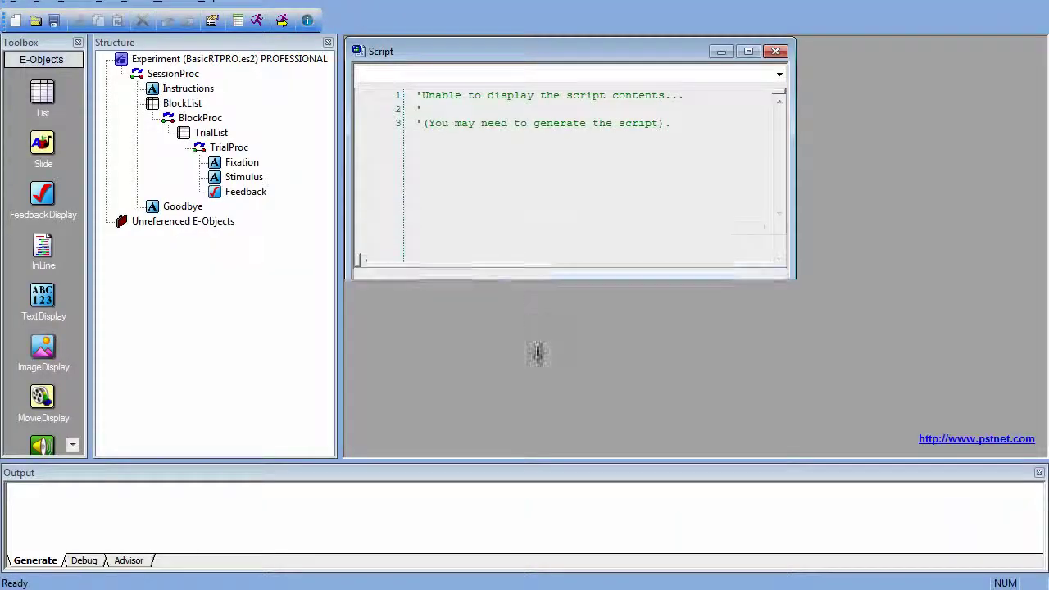
pyautogui.moveTo(536, 352); pyautogui.dragTo(541, 367)
pyautogui.click(371, 352)
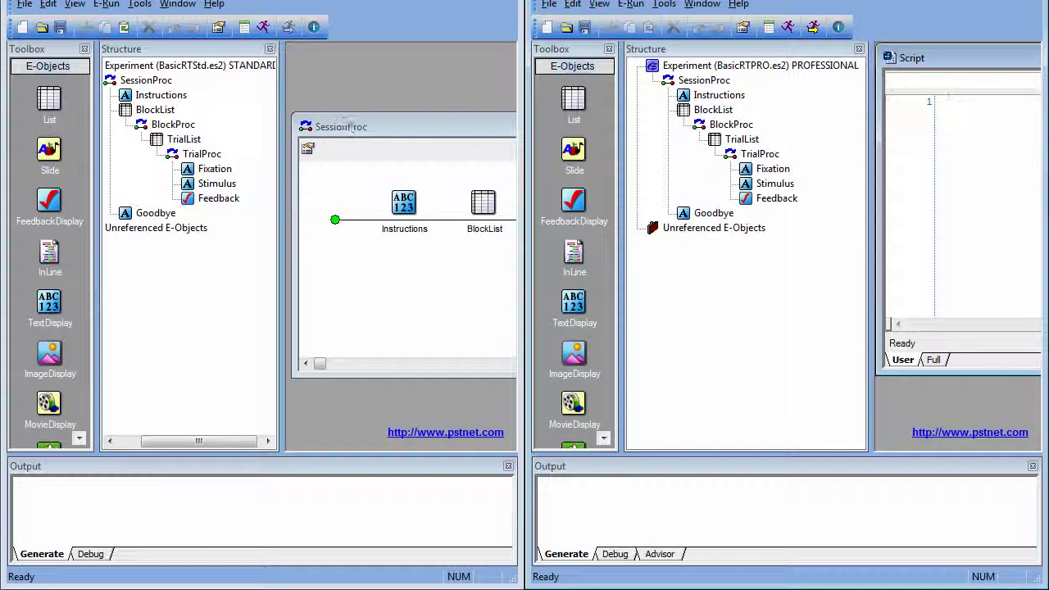
# Step: Maximize the BasicRTStd experiment window and generate its script
pyautogui.doubleClick(217, 3)
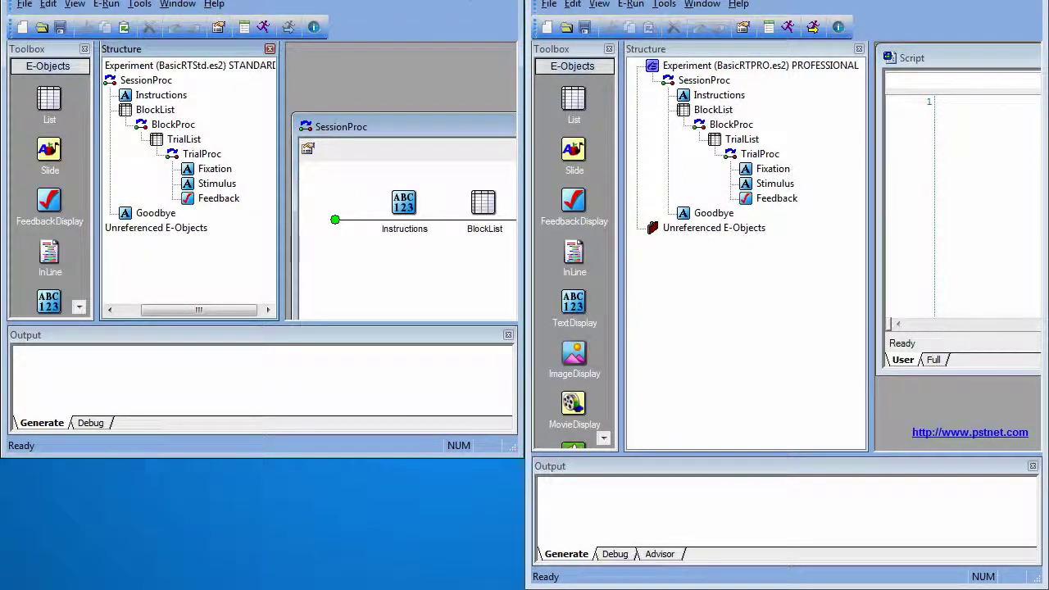
pyautogui.doubleClick(218, 2)
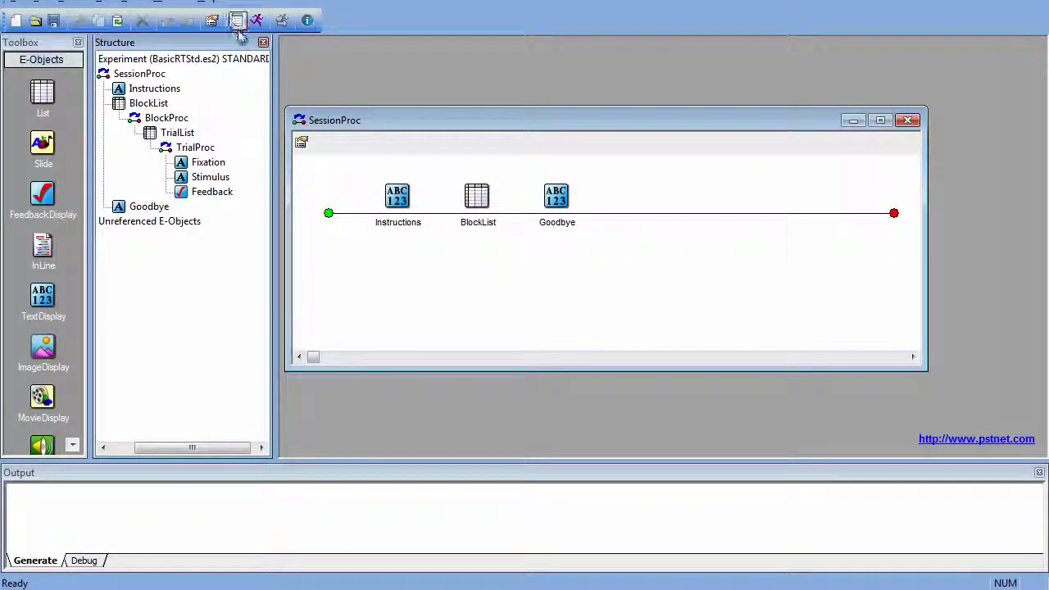
pyautogui.click(237, 23)
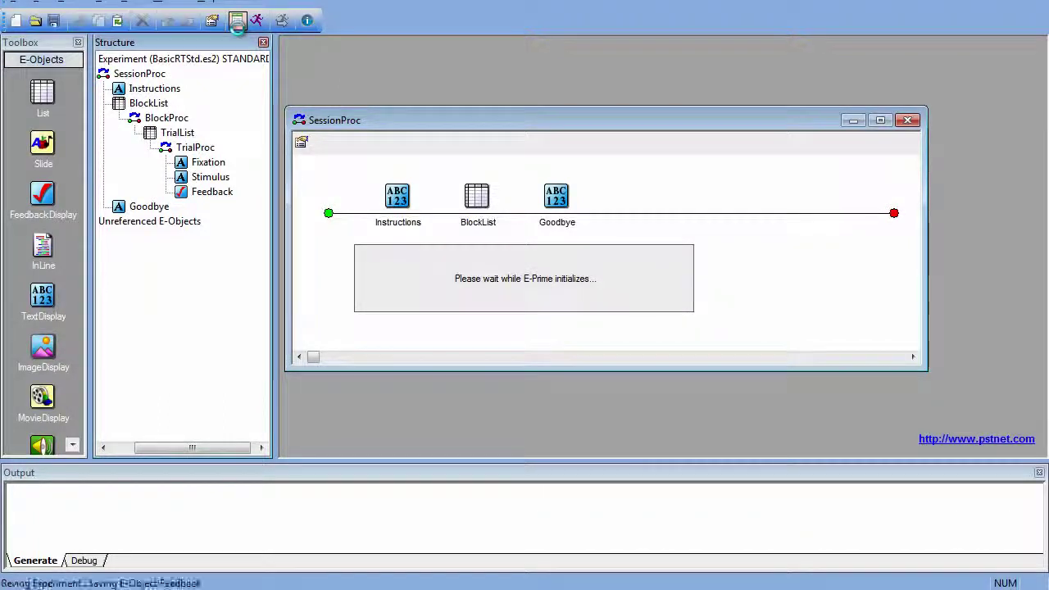